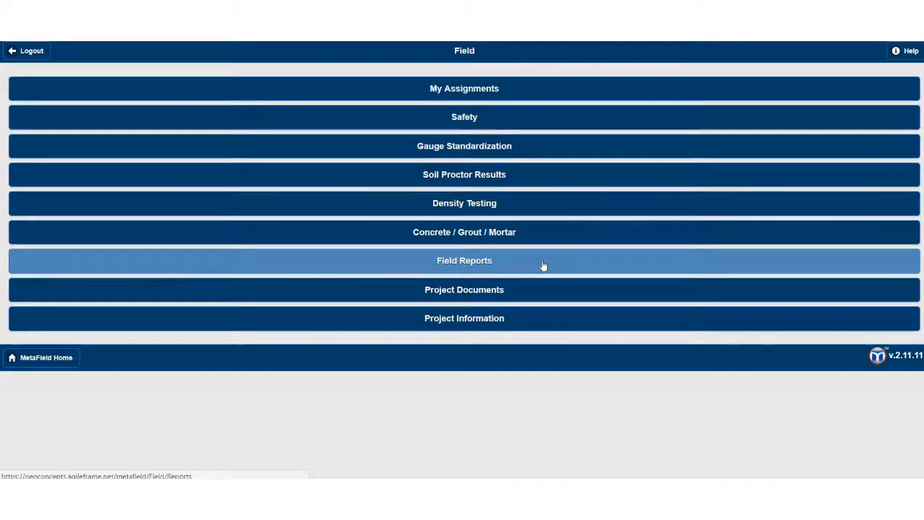
Step: Review the two existing Soil Density - Nuclear Gauge reports, then return to Field Reports
click(543, 266)
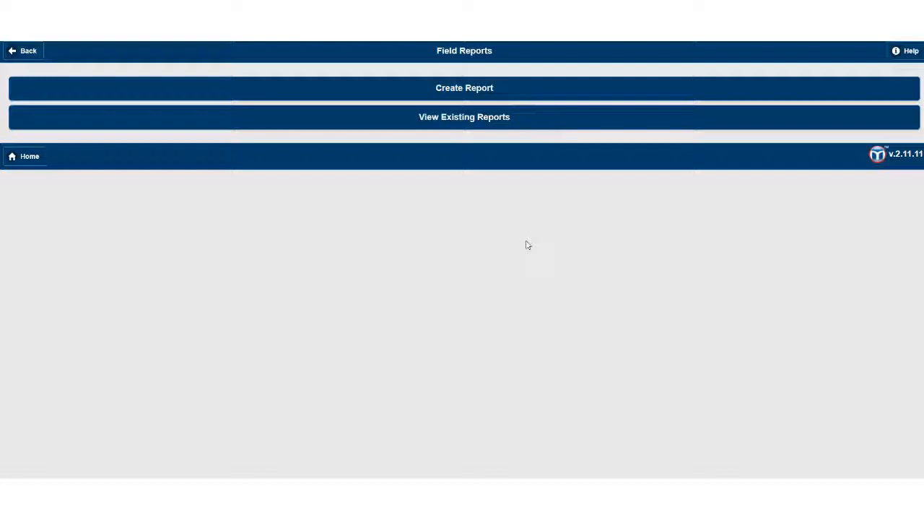
click(463, 118)
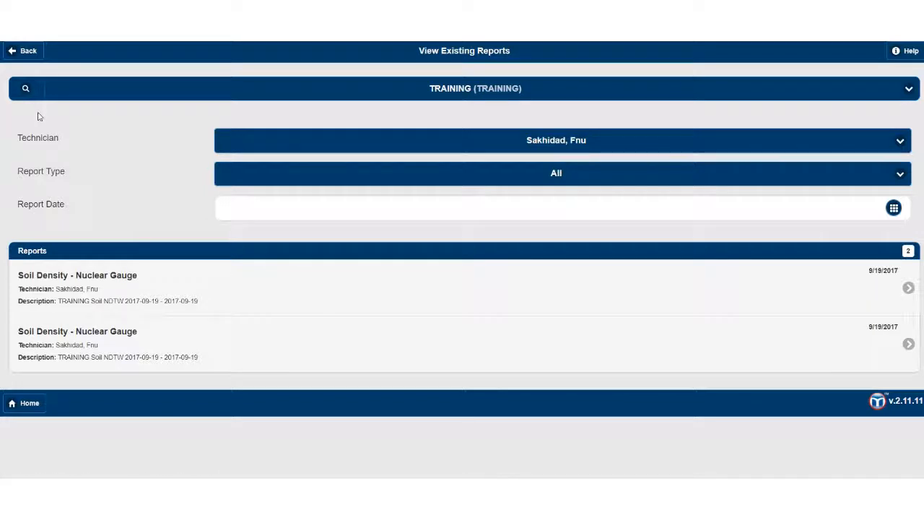
click(29, 58)
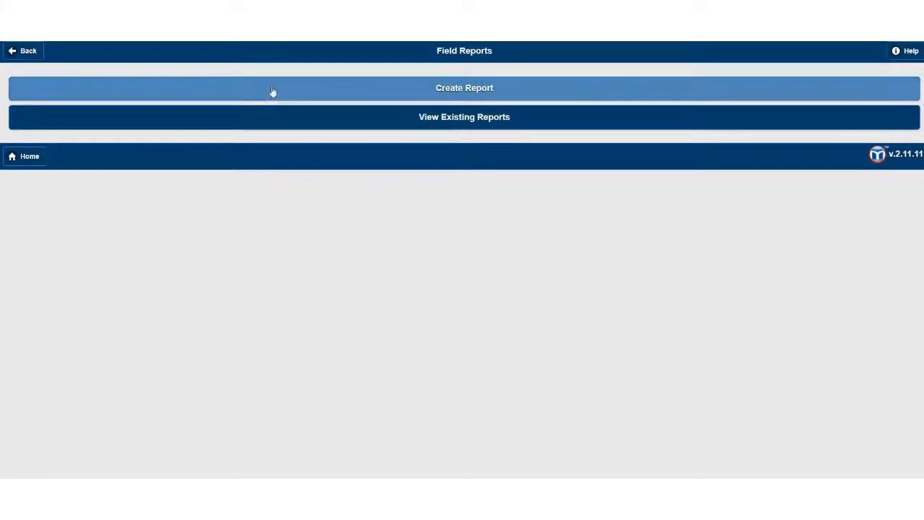
Step: Create a new Density Testing report of type Soil Nuclear Gauge
click(320, 90)
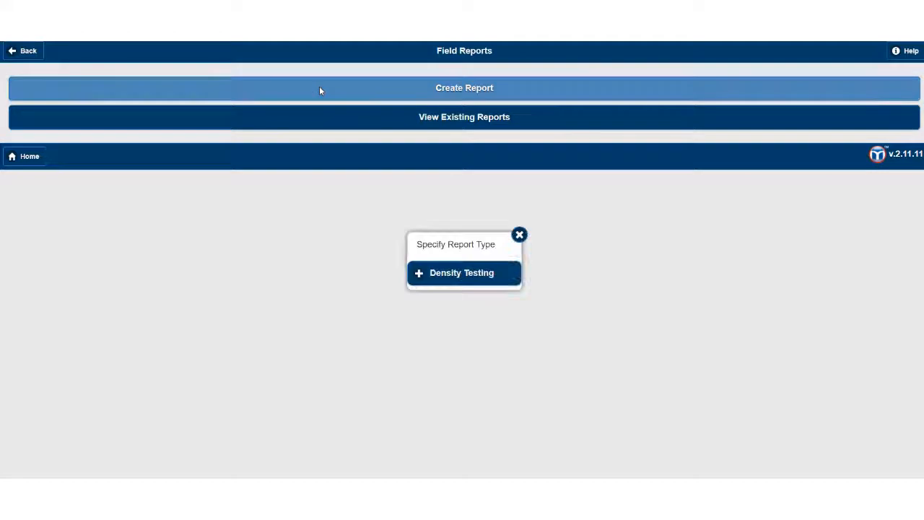
click(467, 281)
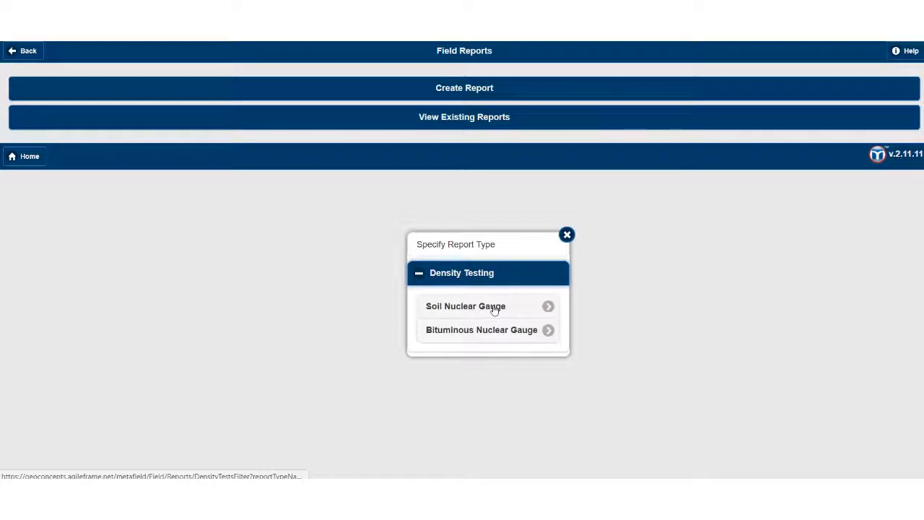
click(495, 309)
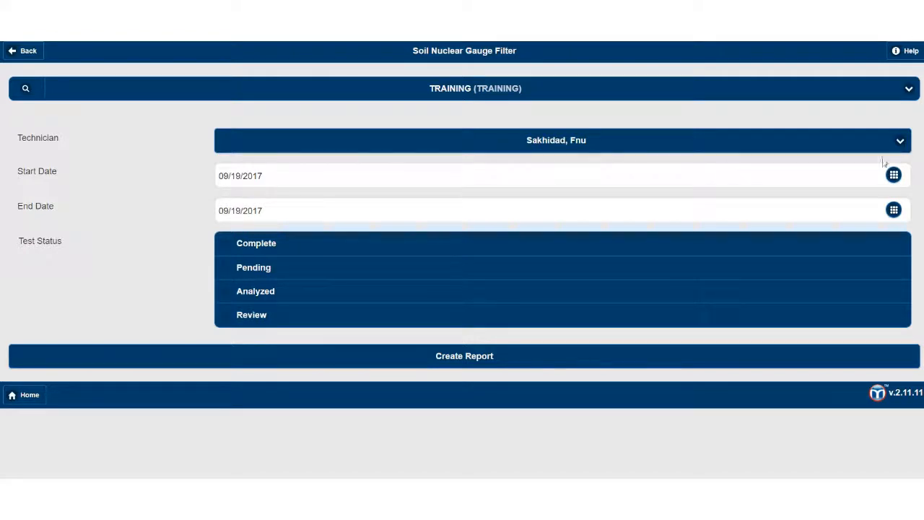
Step: Set the filter's start date to 09/14/2017
click(894, 176)
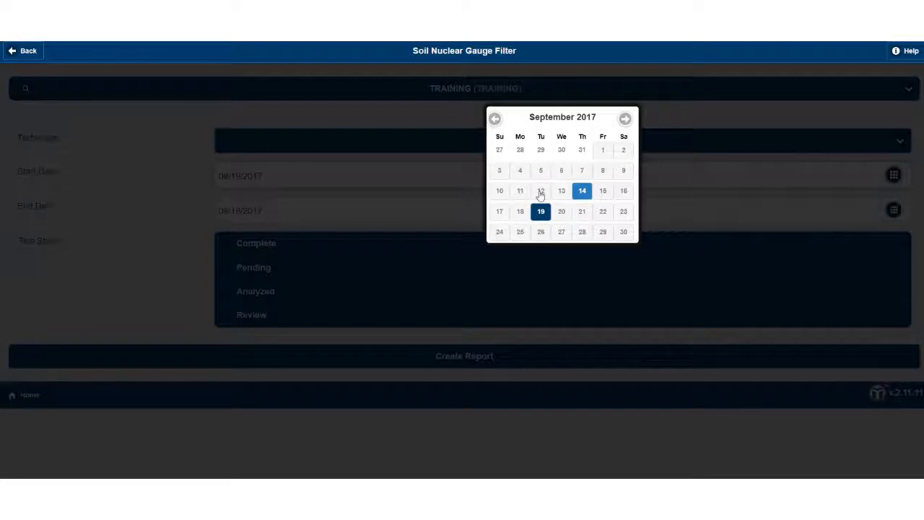
click(420, 191)
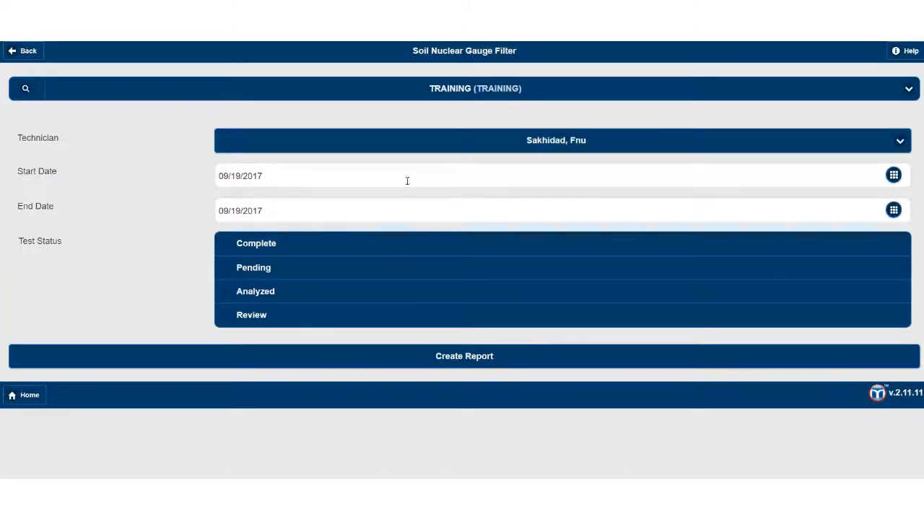
click(893, 175)
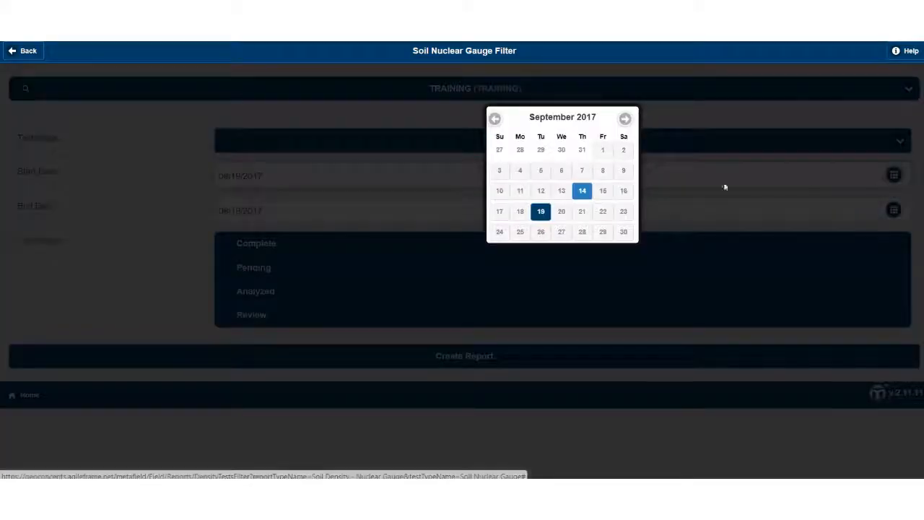
click(582, 195)
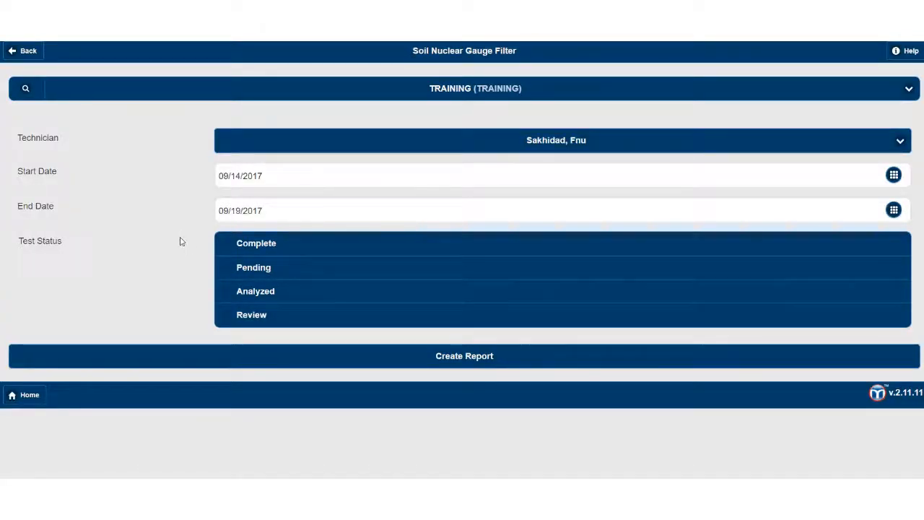
Step: Include Complete, Pending, Analyzed and Review test statuses
click(239, 249)
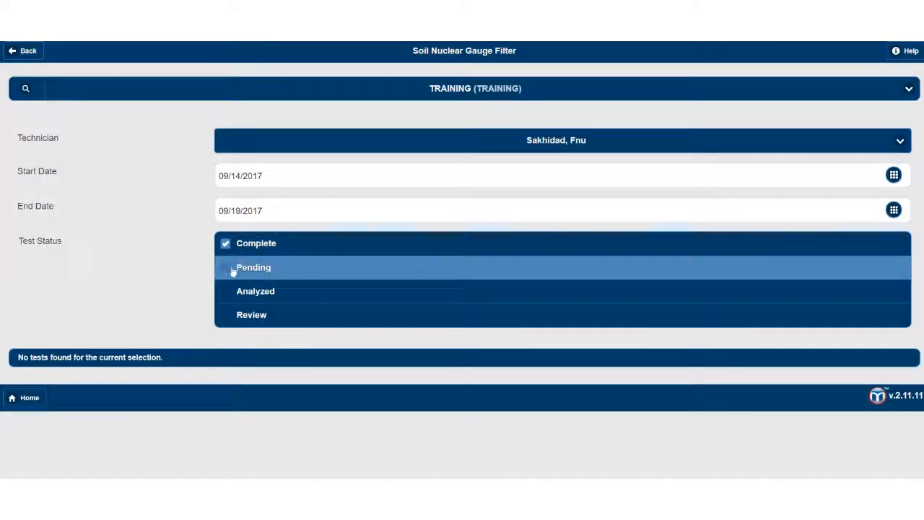
click(232, 270)
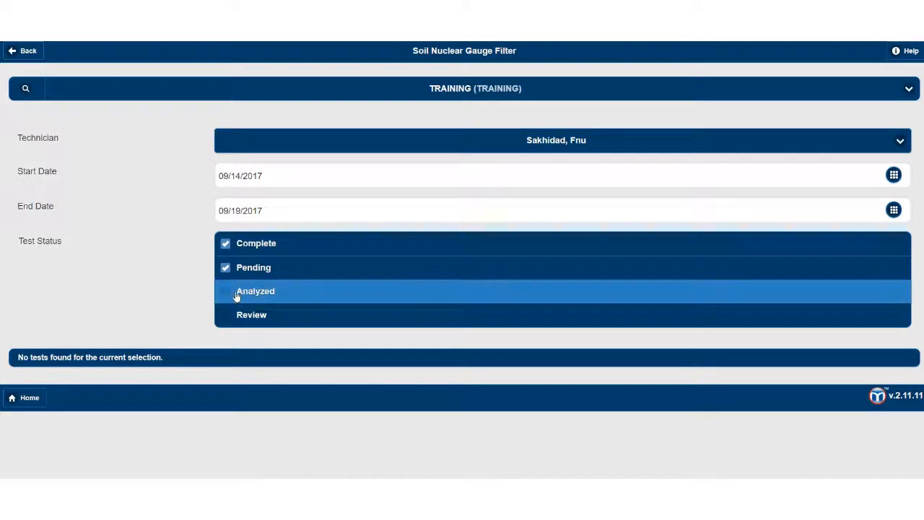
click(234, 296)
click(231, 313)
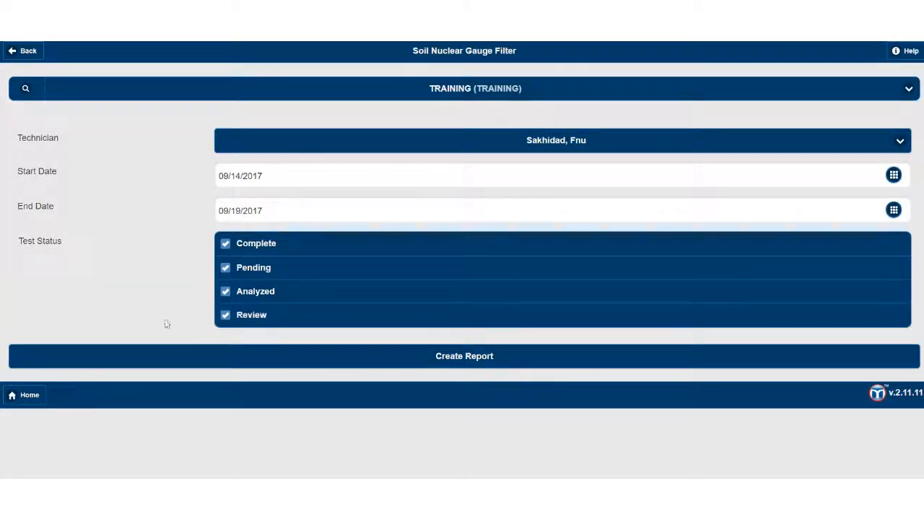
Step: Generate the matching test list and keep all five tests, including Test 2, selected
click(171, 364)
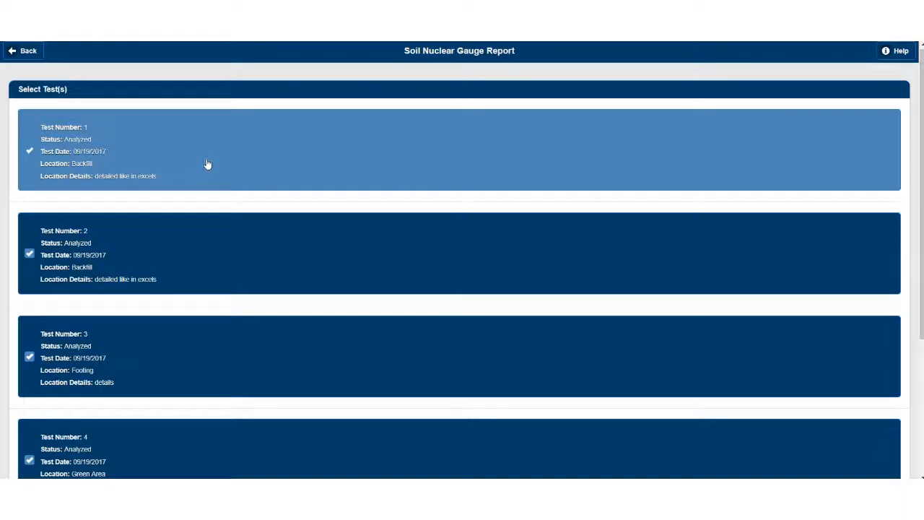
scroll(211, 166, down, 3)
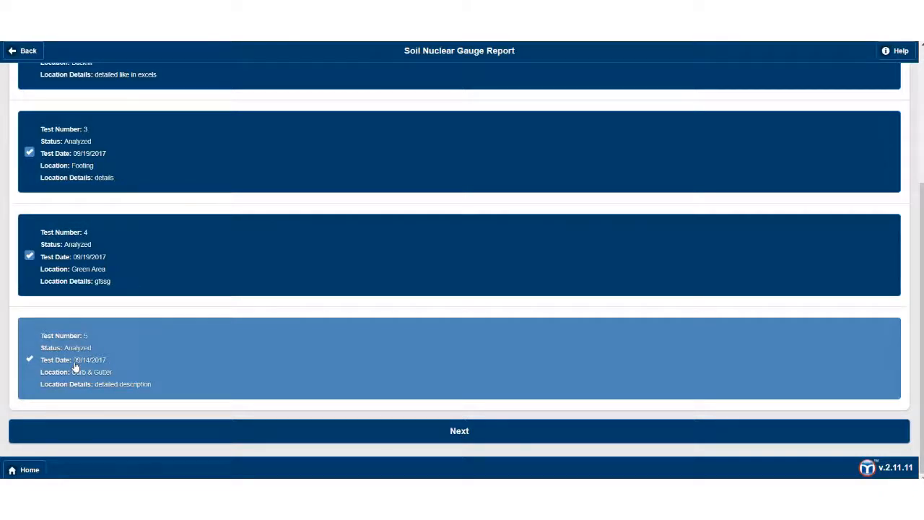
scroll(188, 213, up, 3)
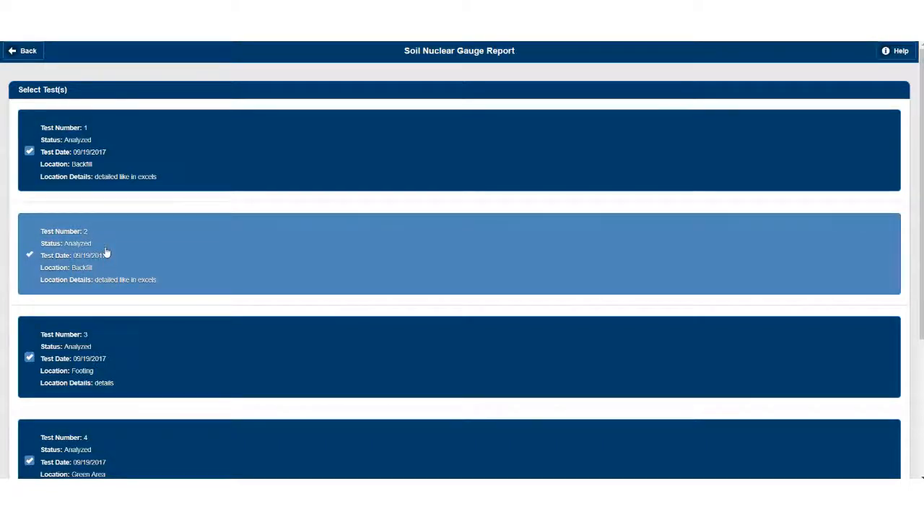
click(107, 252)
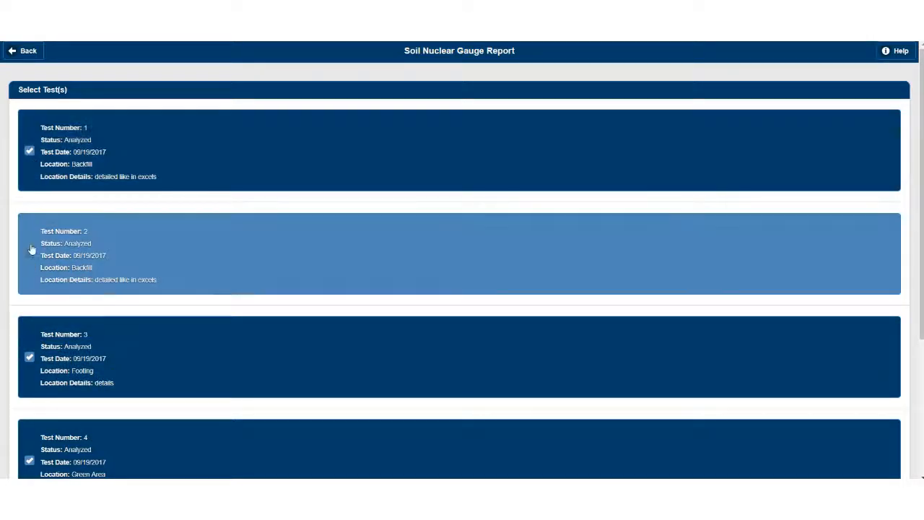
click(51, 261)
click(50, 261)
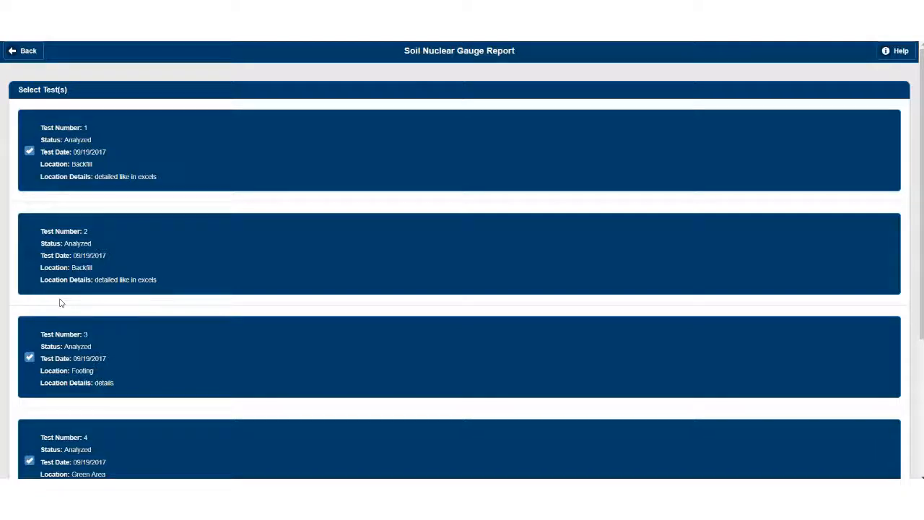
click(64, 262)
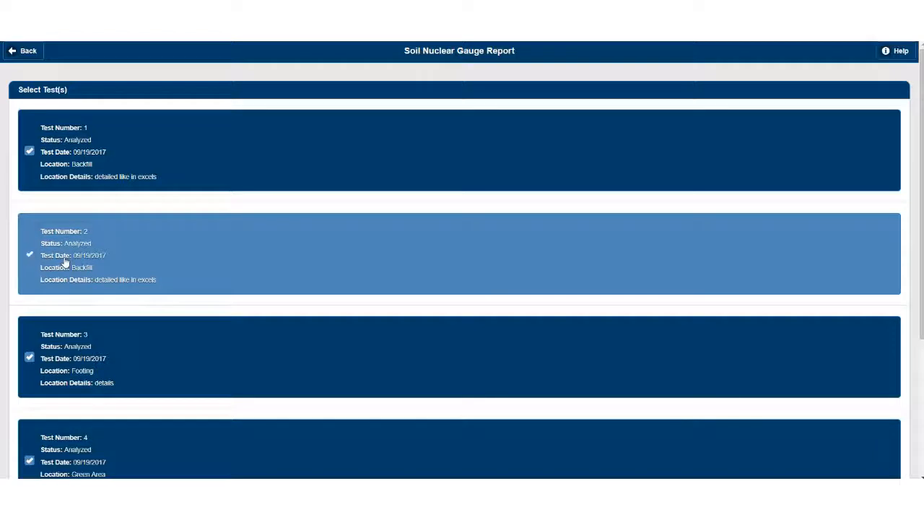
scroll(101, 303, down, 3)
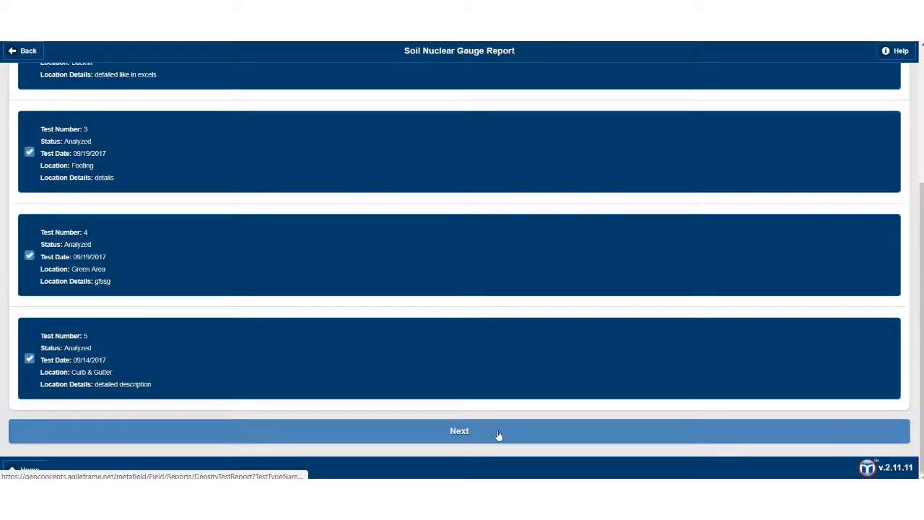
Step: Continue to the Submit Report form and apply the Nuke Density - Soil report label
click(498, 433)
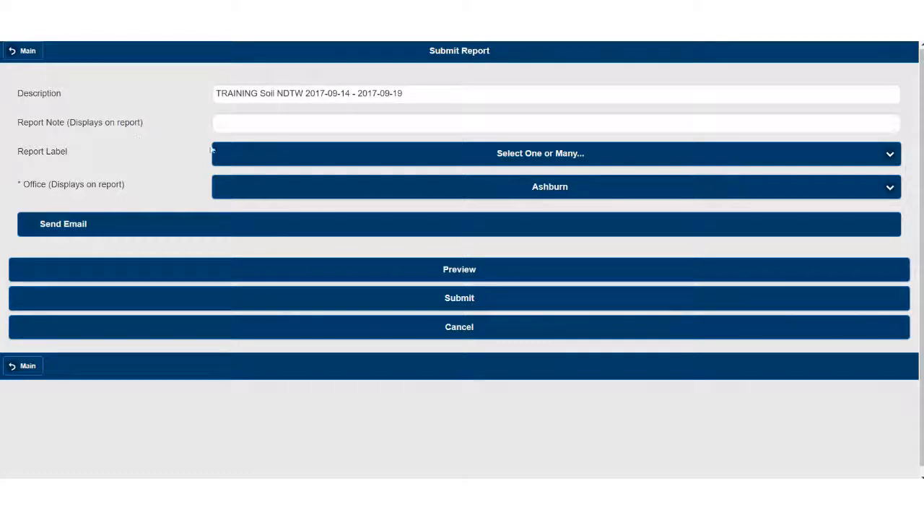
click(248, 156)
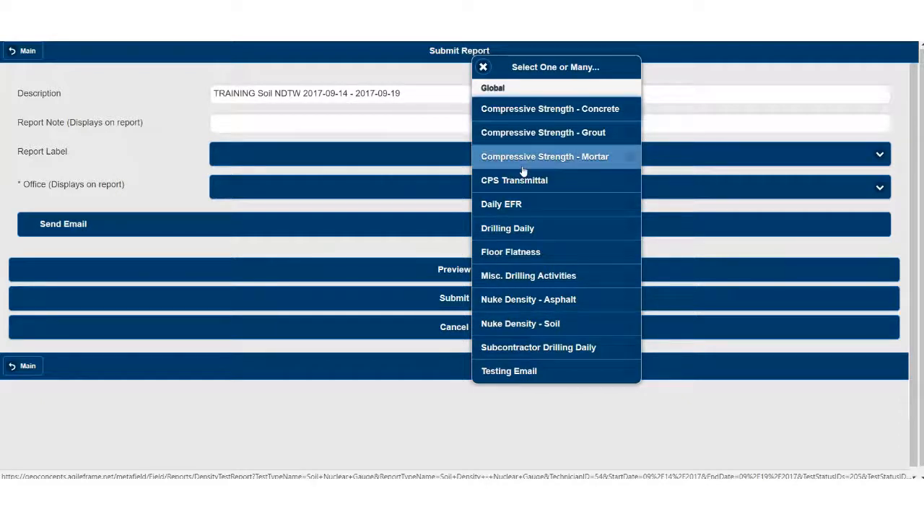
click(576, 324)
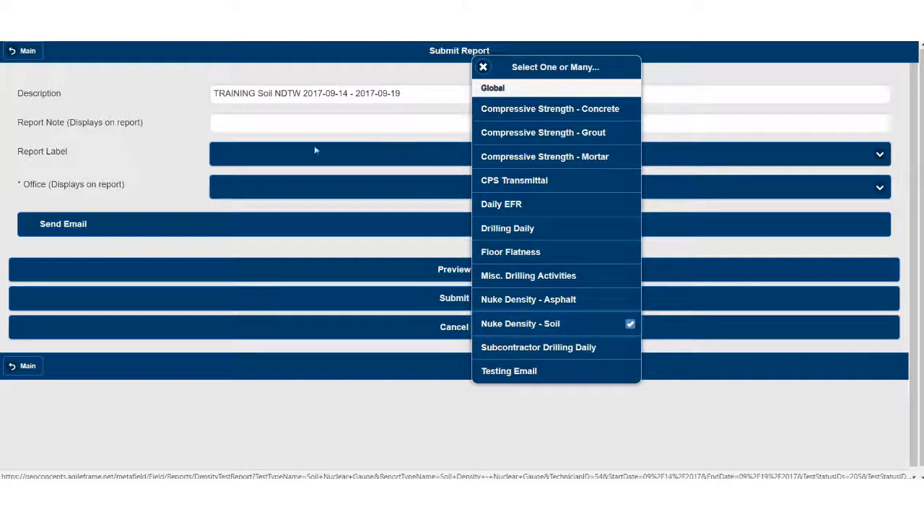
click(171, 147)
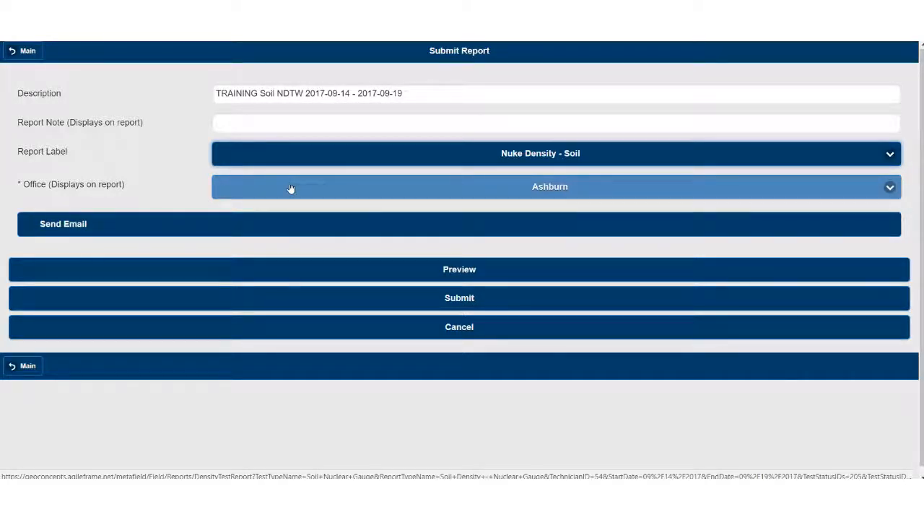
Step: Turn on Send Email for the report
click(32, 226)
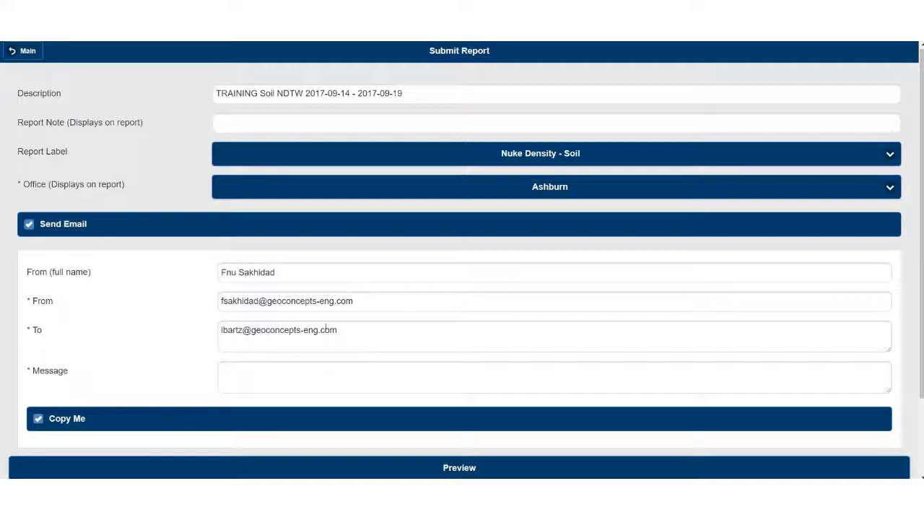
click(69, 226)
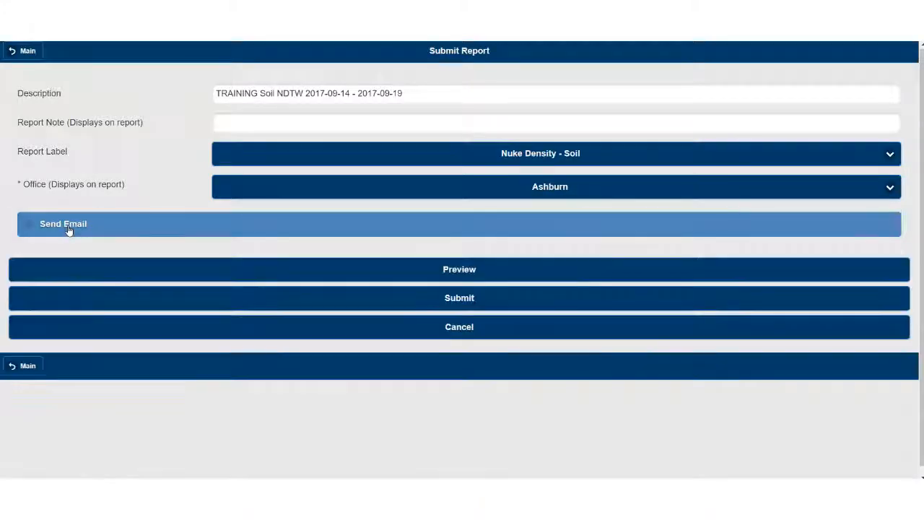
click(68, 227)
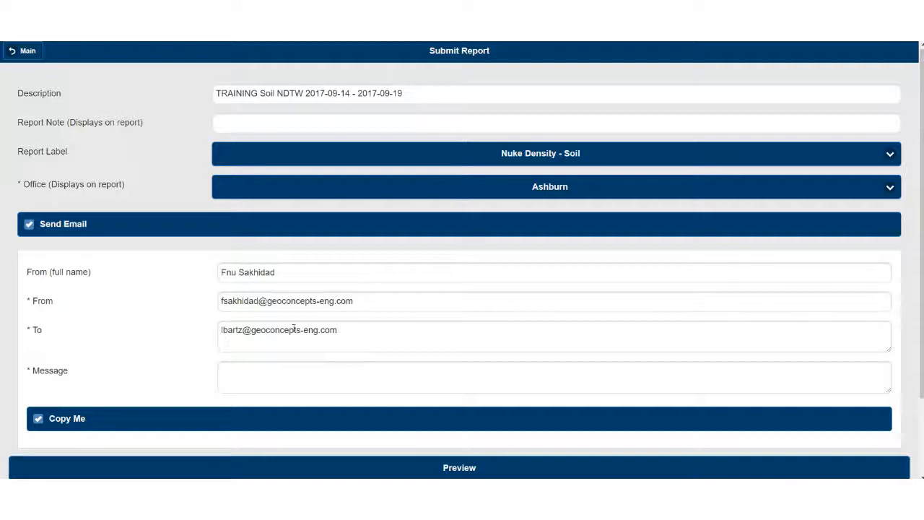
Step: Replace the To field with the recipient's e-mail address
drag(340, 330, 214, 332)
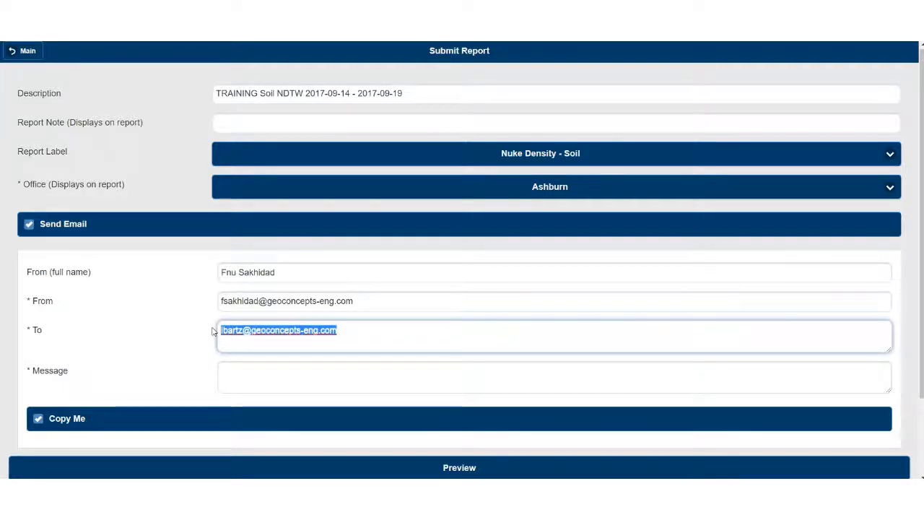
key(BackSpace)
click(147, 314)
click(229, 330)
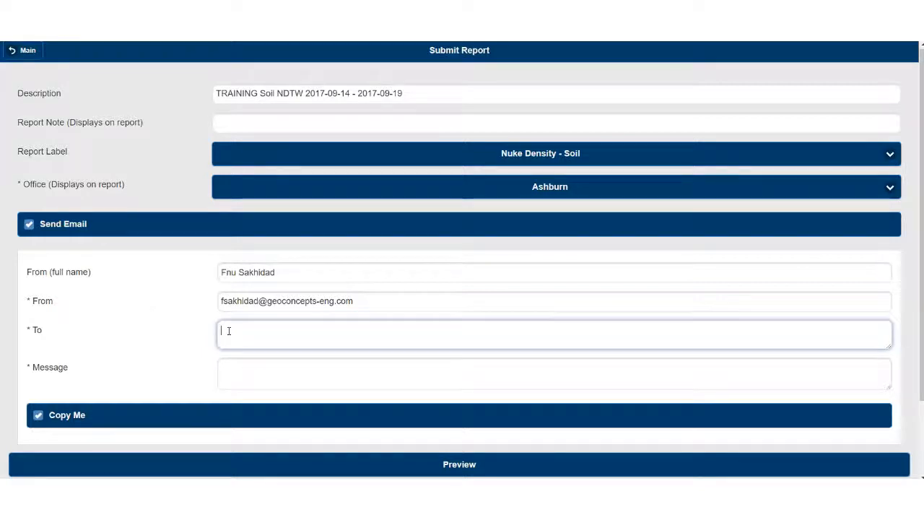
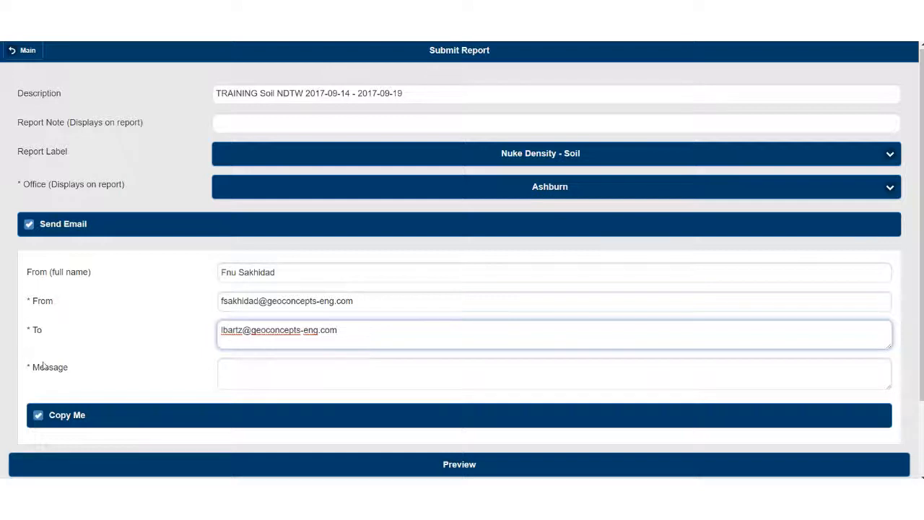
Step: Enter 'See attached.' as the email message
click(239, 364)
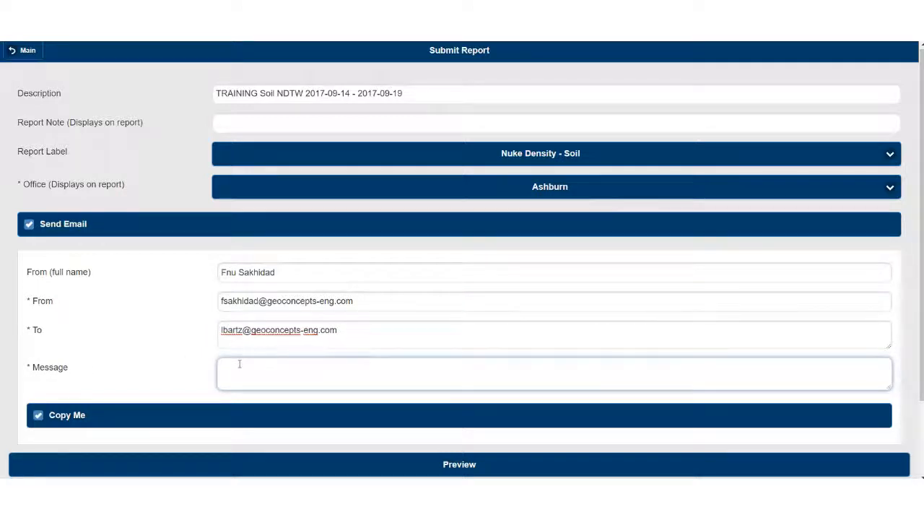
text(See att)
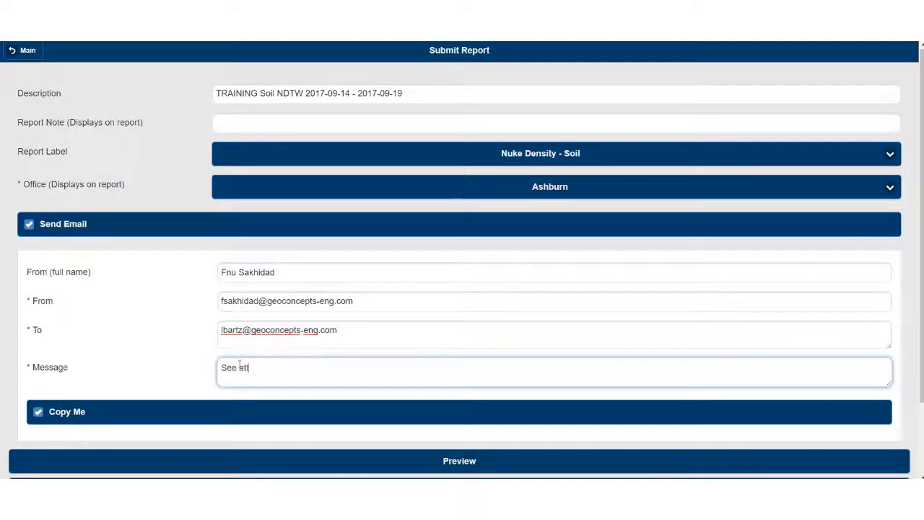
text(ached.)
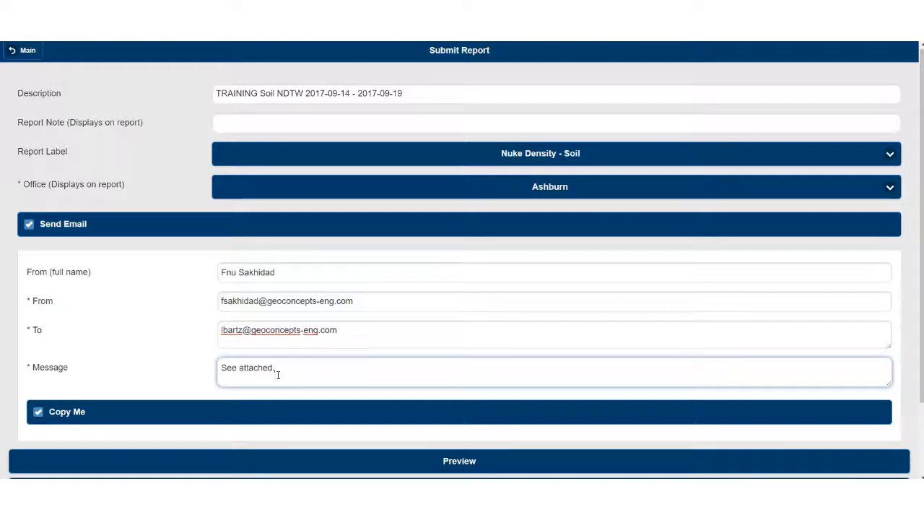
scroll(177, 433, down, 1)
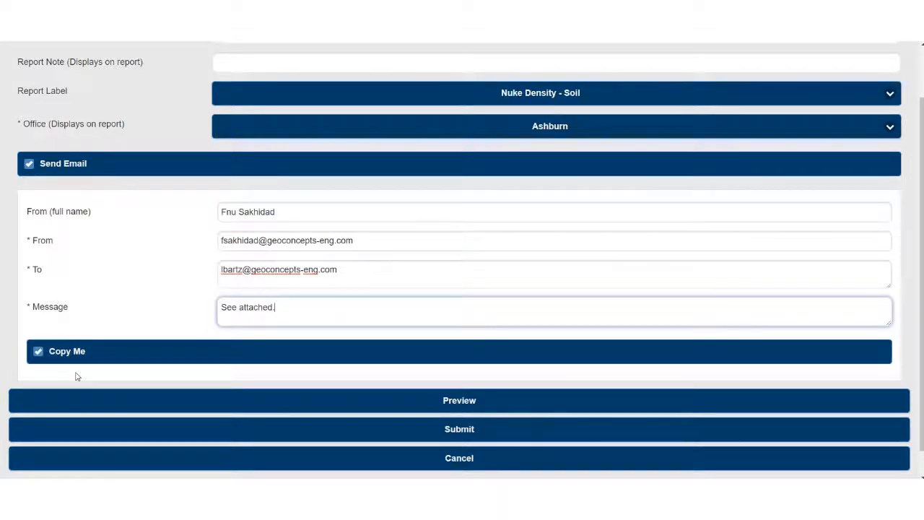
Step: Keep Copy Me enabled and generate the report's PDF preview
click(61, 356)
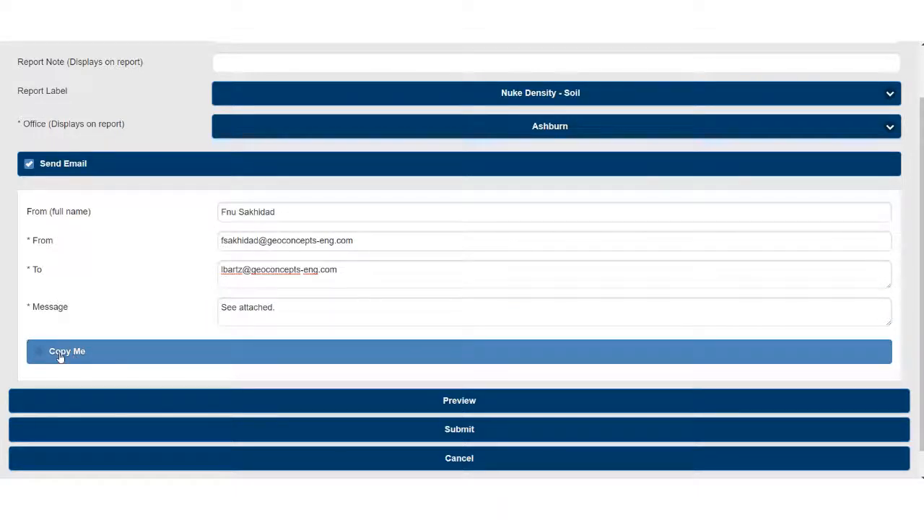
click(63, 357)
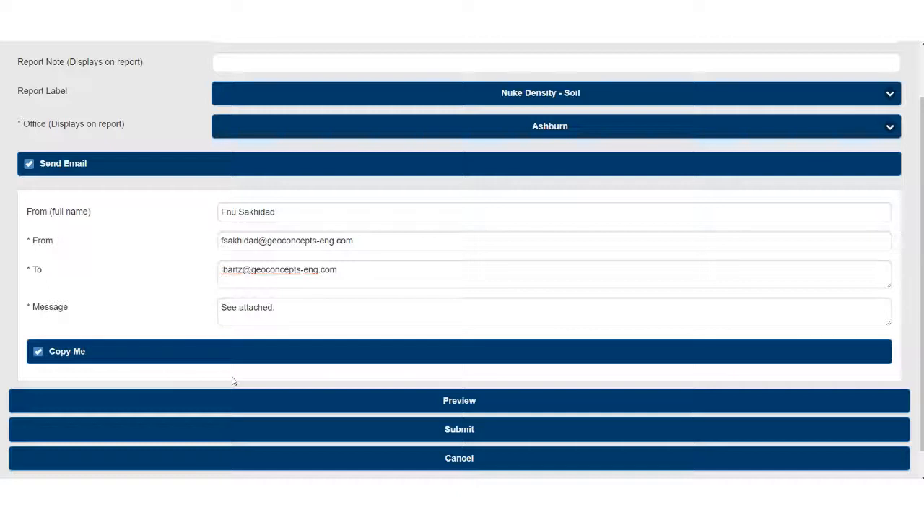
click(418, 405)
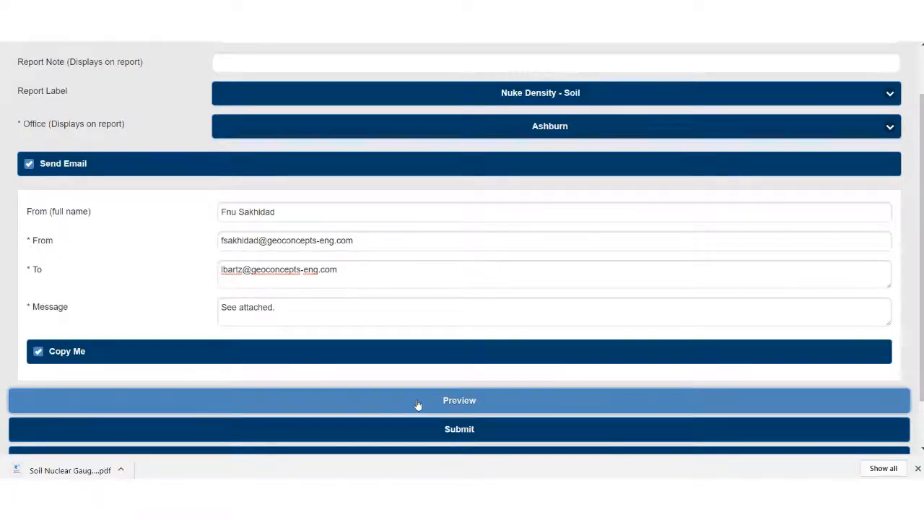
Step: Open Soil Nuclear Gauge (2).pdf to check the five tests' 95–102% compaction results
click(101, 470)
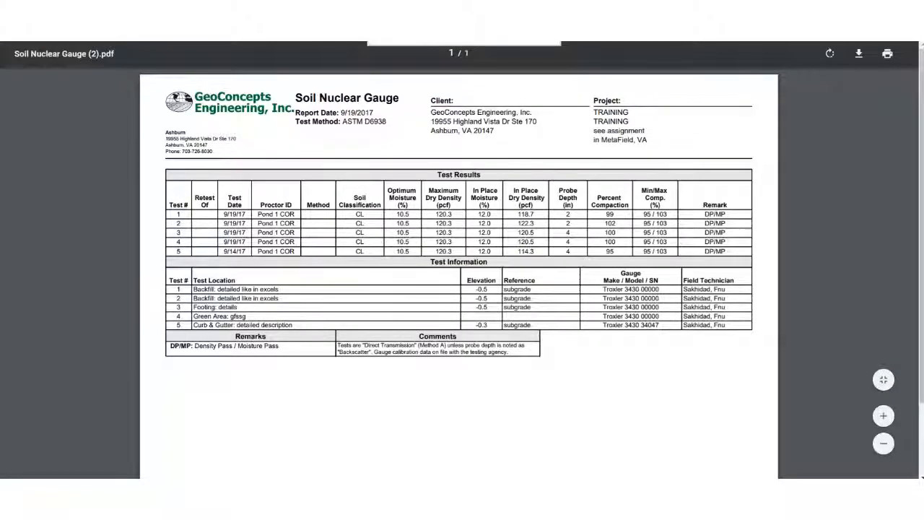
click(128, 9)
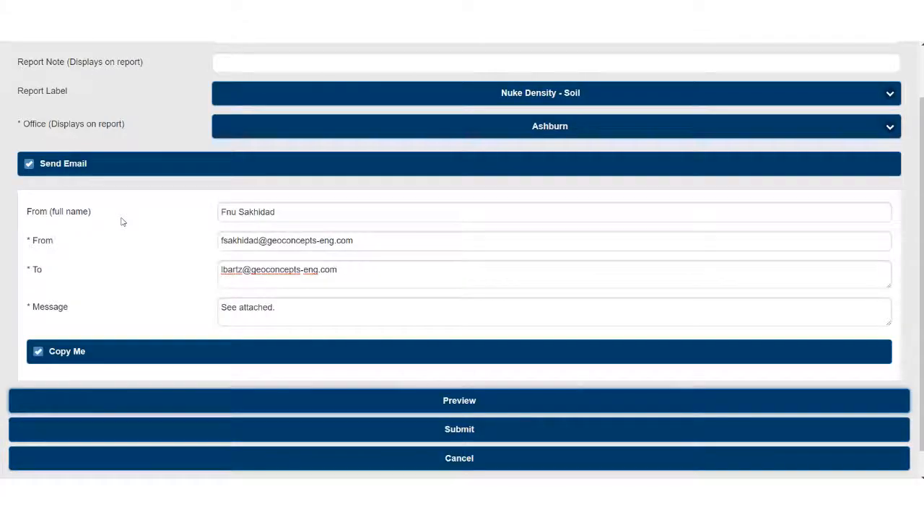
Step: Submit the Soil Nuclear Gauge report from the bottom of the form
scroll(122, 225, down, 1)
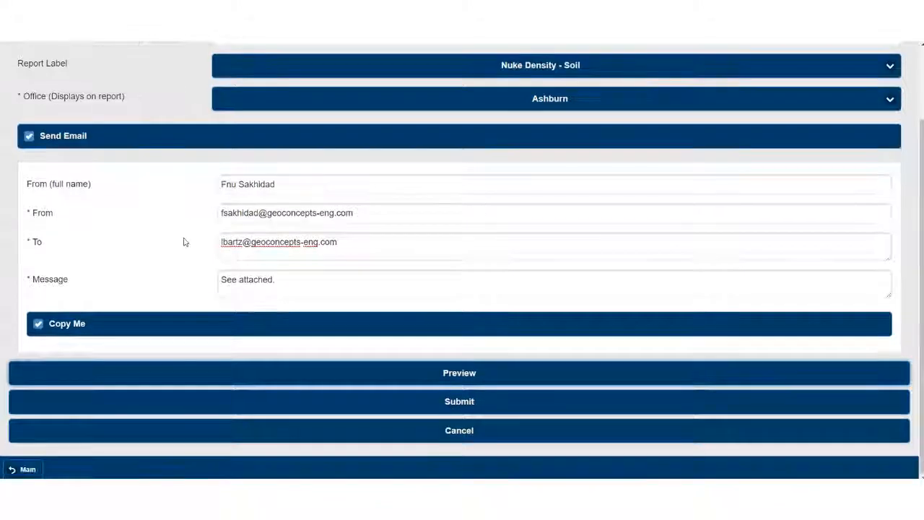
click(347, 400)
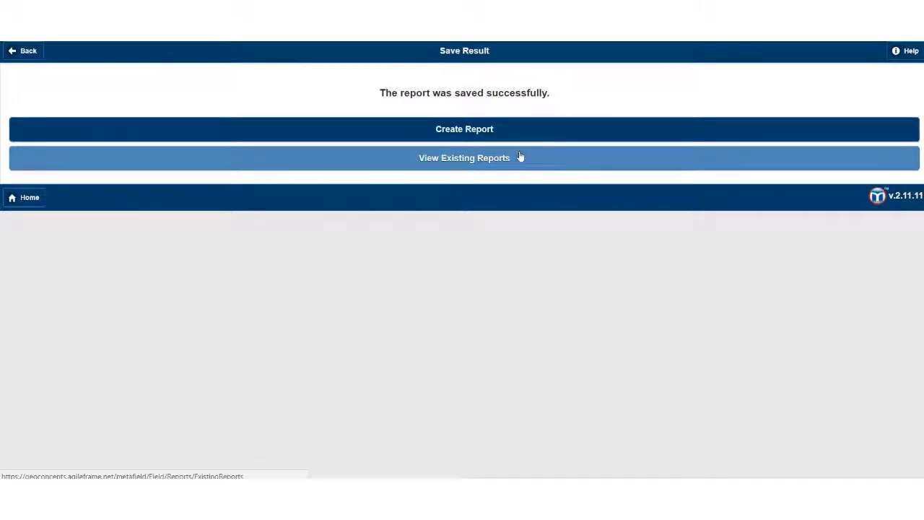
Step: Confirm the new 2017-09-14 – 2017-09-19 report appears in the existing reports list
click(428, 159)
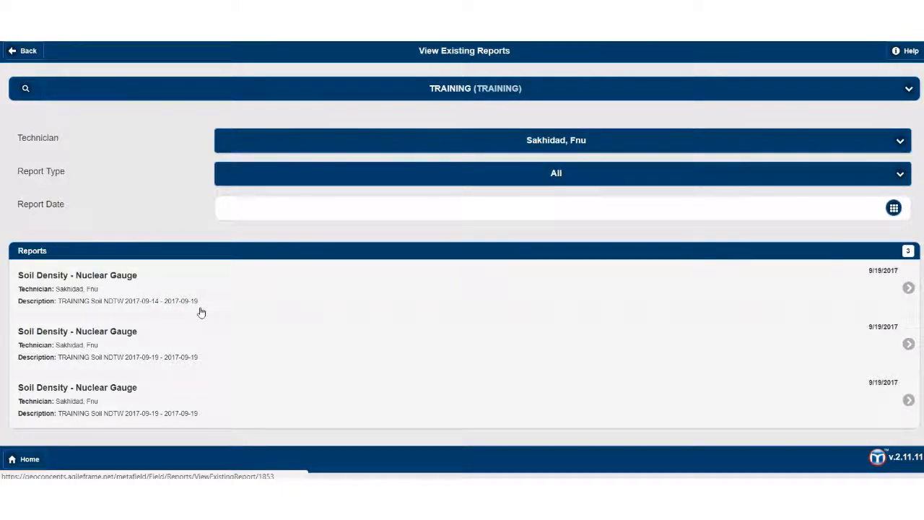
click(36, 57)
click(36, 56)
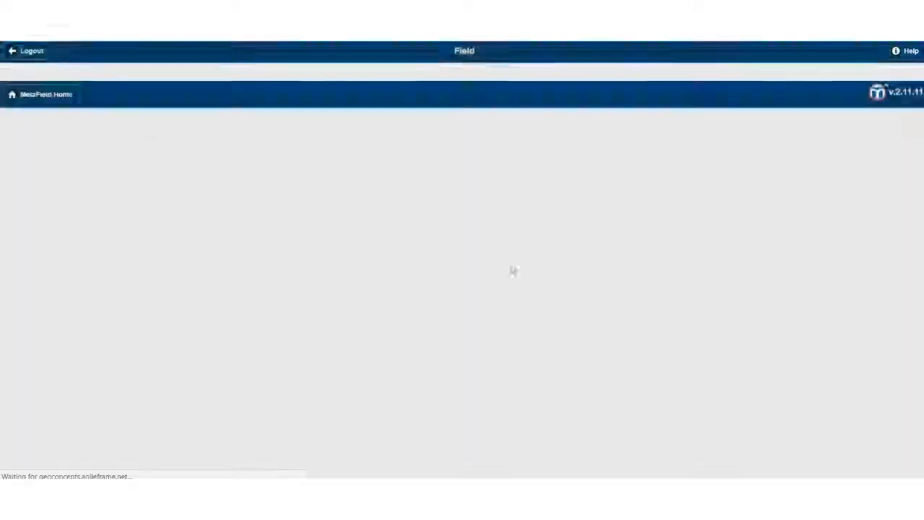